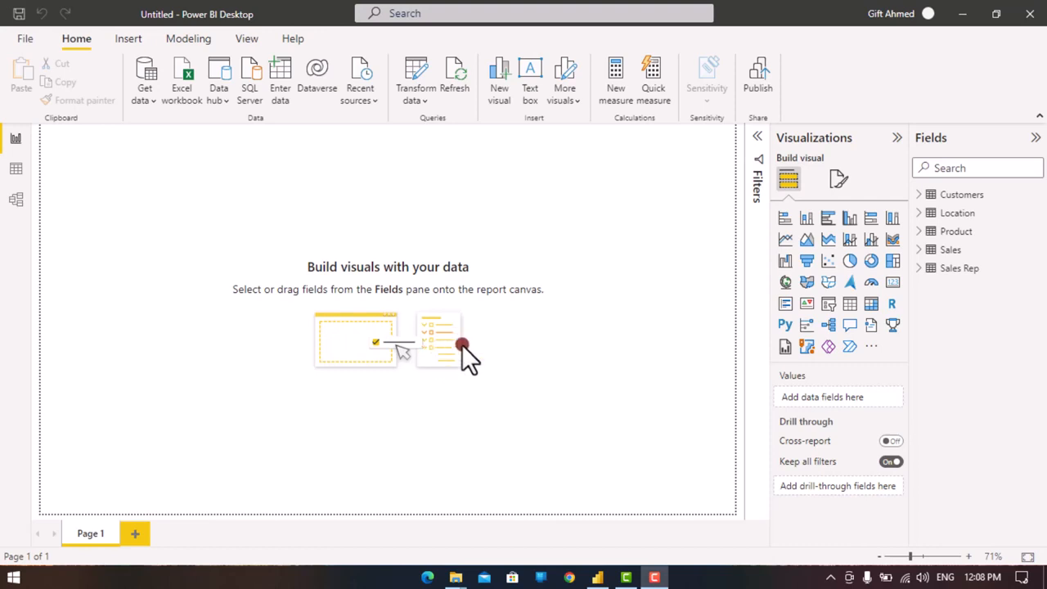
- Build a table visual from Customer ID in the Customers table and City in the Location table
click(922, 196)
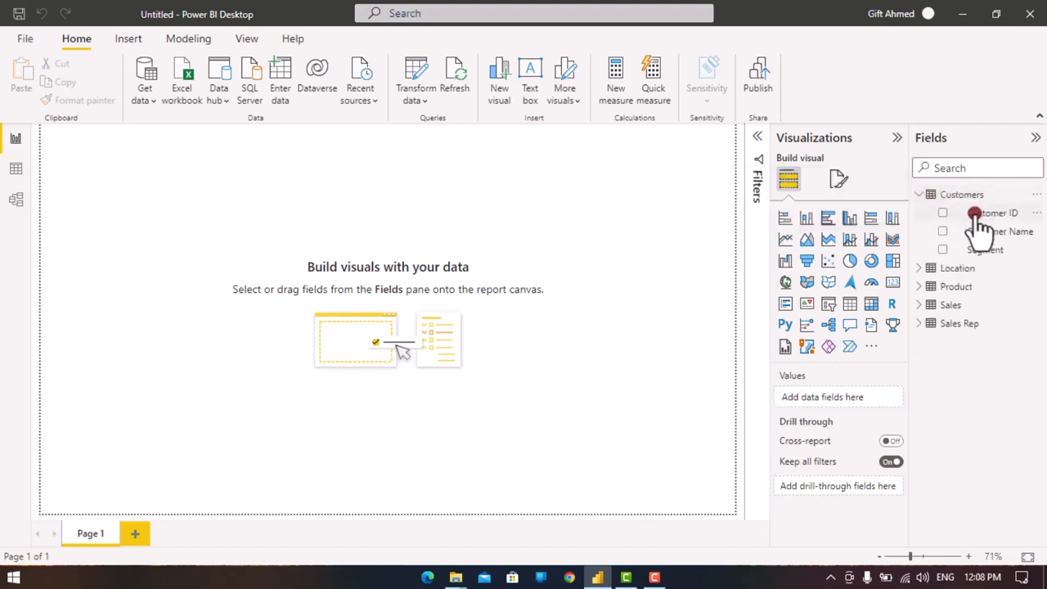
click(928, 272)
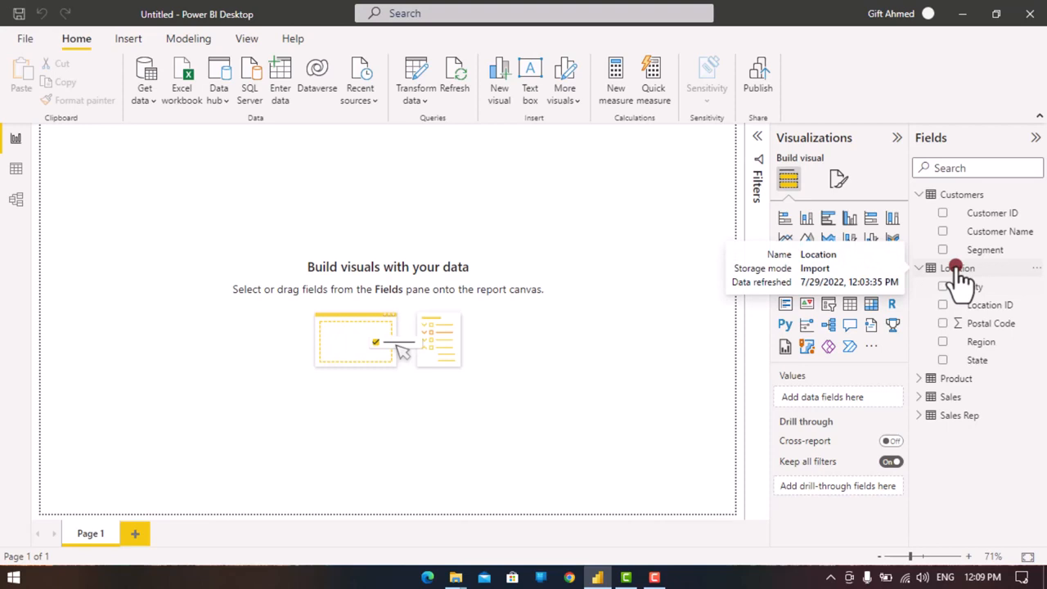
click(942, 213)
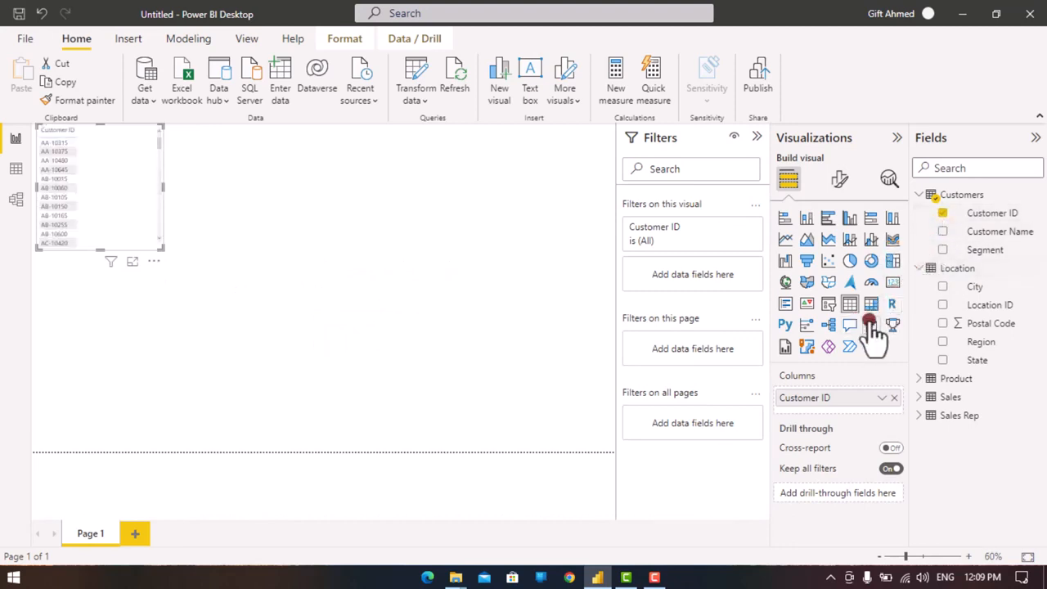
click(942, 287)
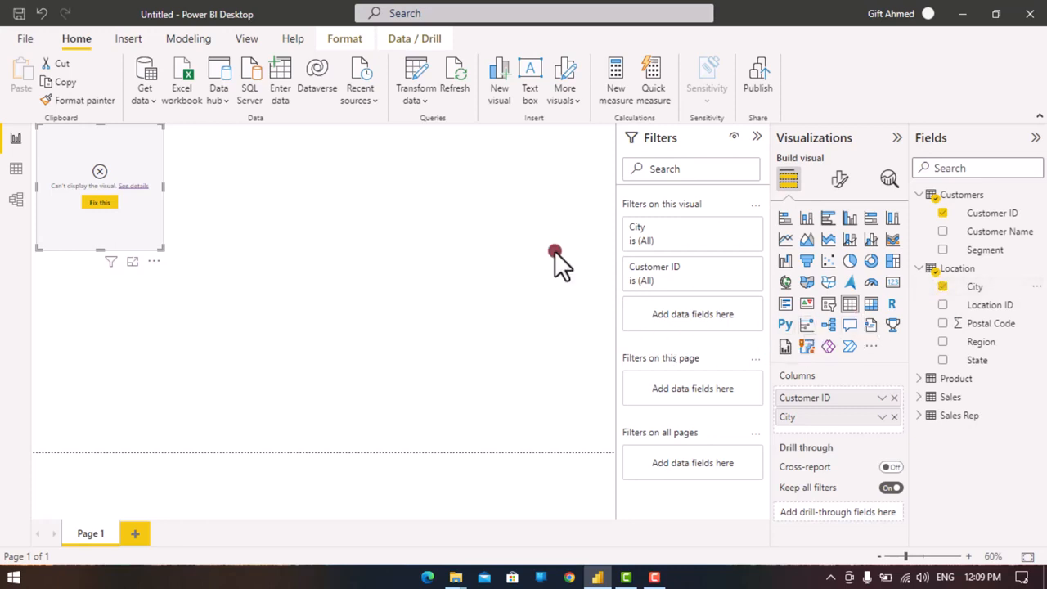
- Switch to the model view and look over all table cards for existing relationships
click(16, 204)
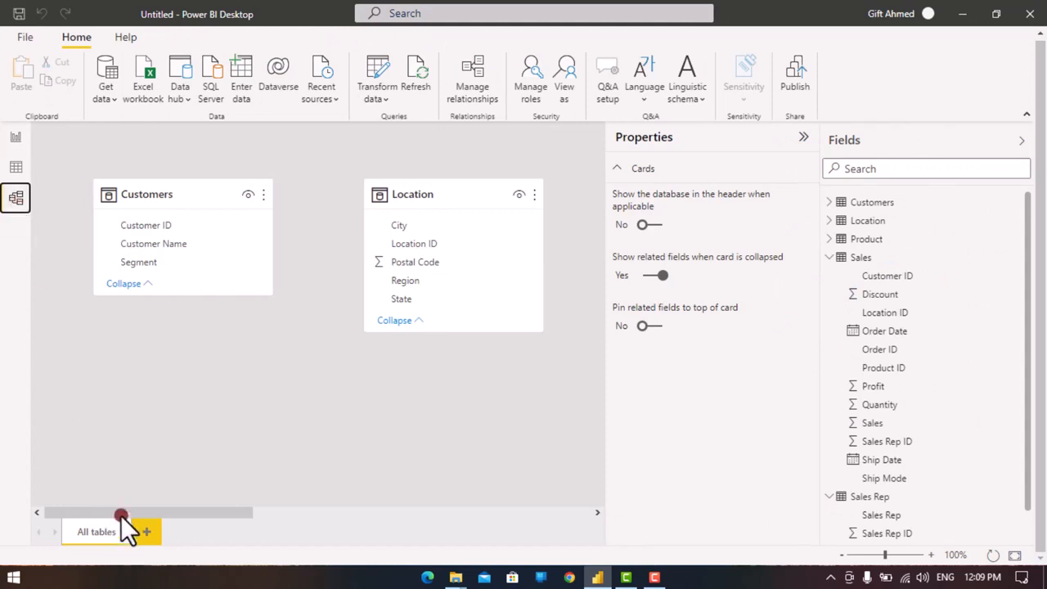
drag(121, 516, 544, 525)
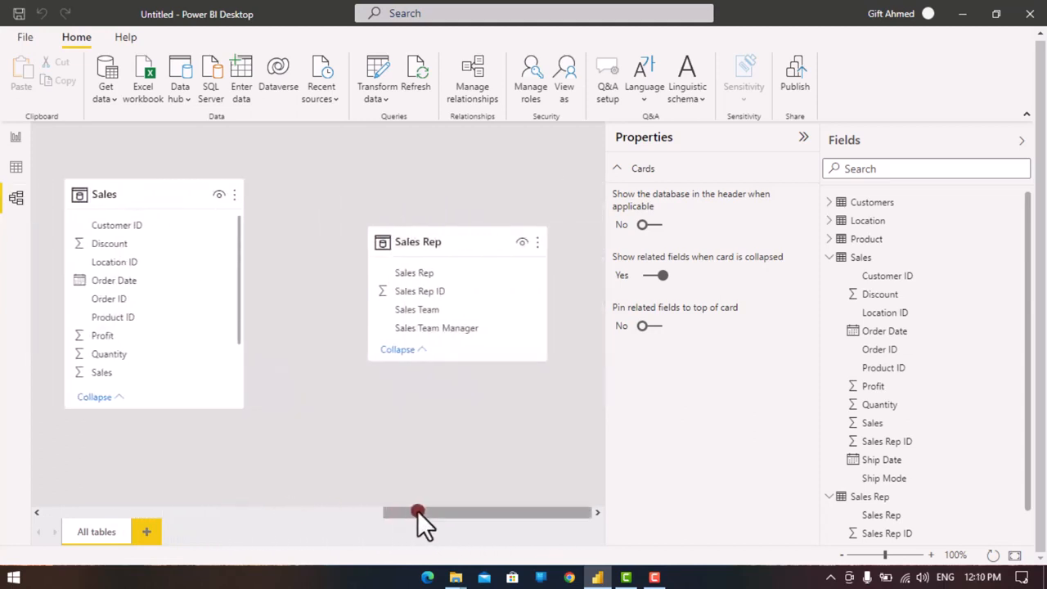
drag(416, 509, 46, 485)
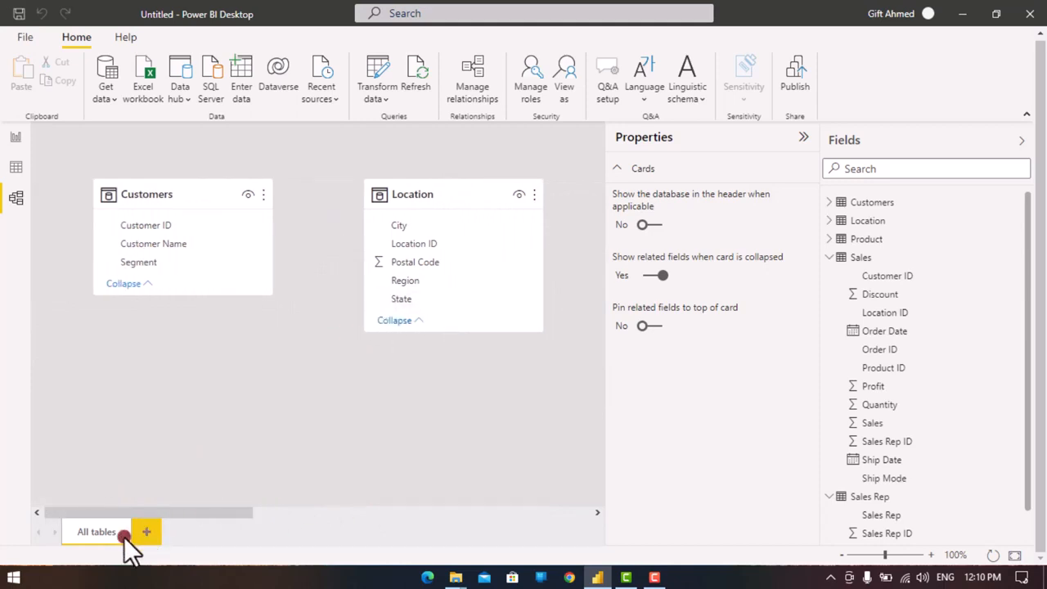
drag(134, 512, 98, 479)
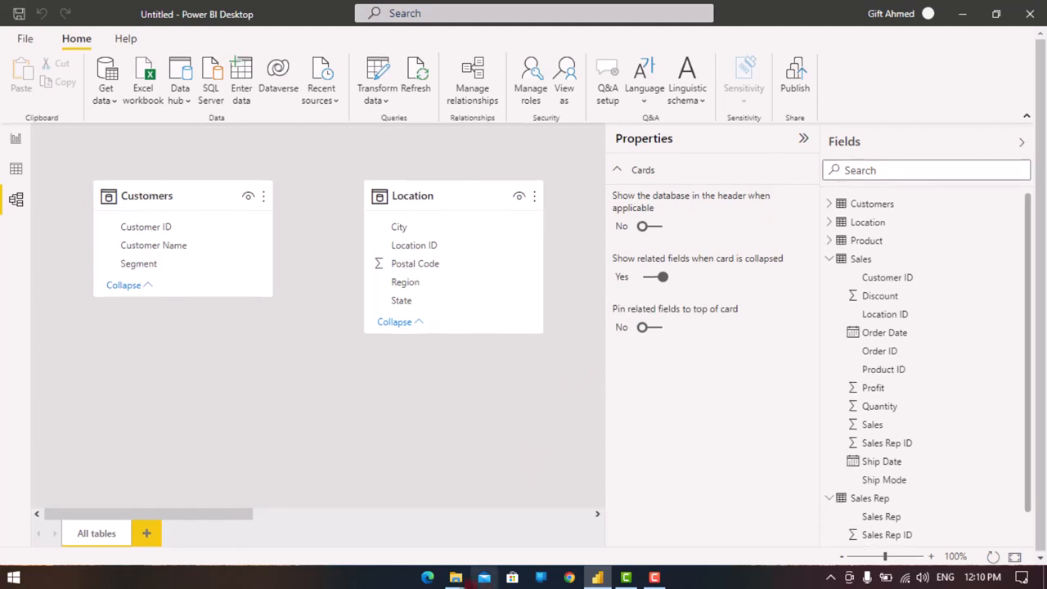
- Place the Sales table card below Product and bring the Location and Sales Rep cards closer to Product in the model diagram
drag(176, 511, 421, 510)
drag(393, 202, 51, 406)
drag(594, 430, 512, 474)
drag(458, 511, 538, 509)
drag(533, 168, 660, 251)
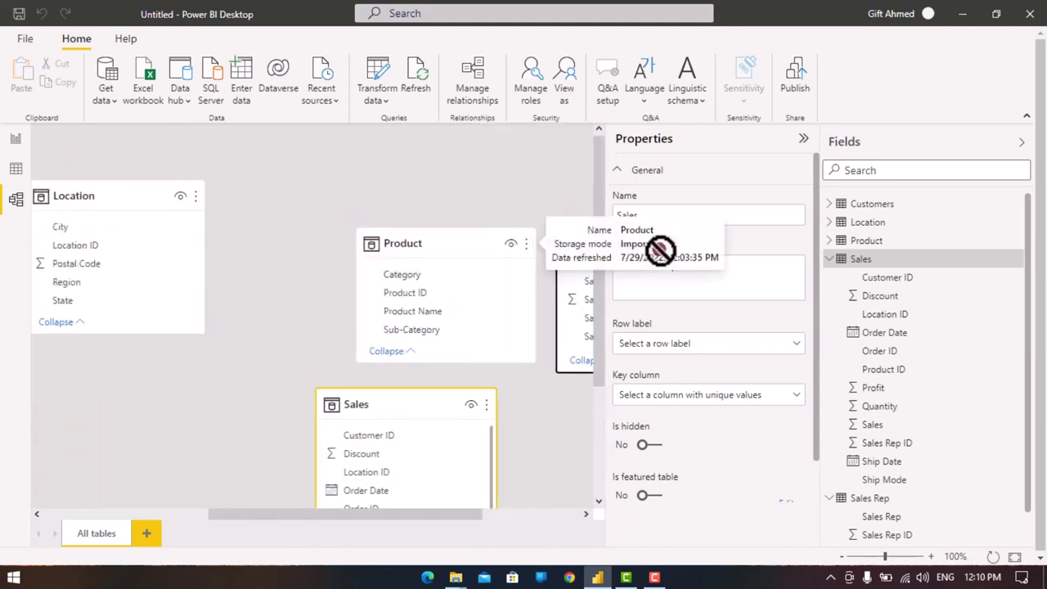
drag(427, 245, 387, 208)
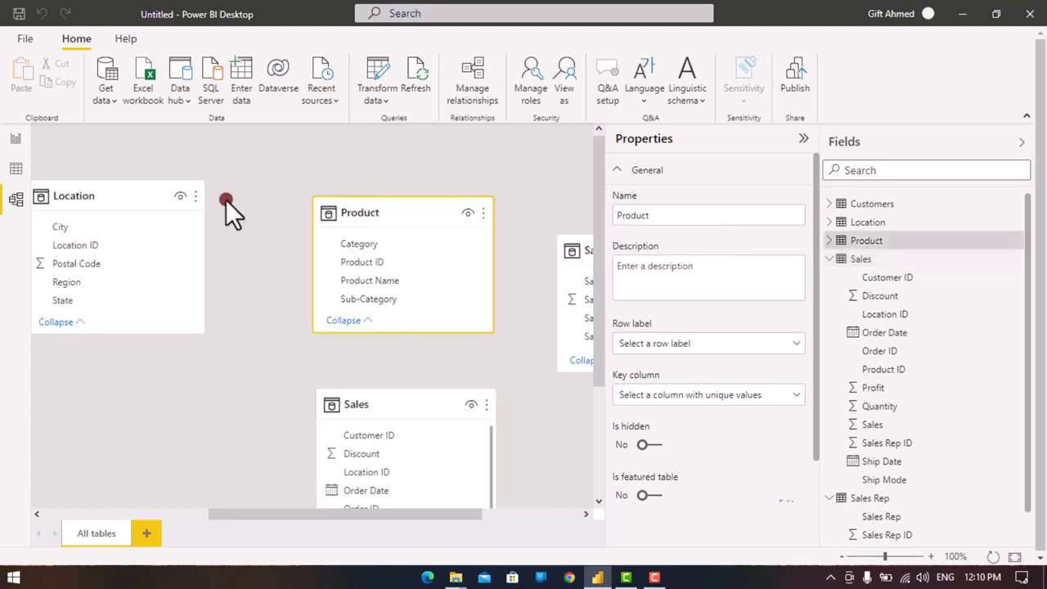
drag(149, 205, 203, 201)
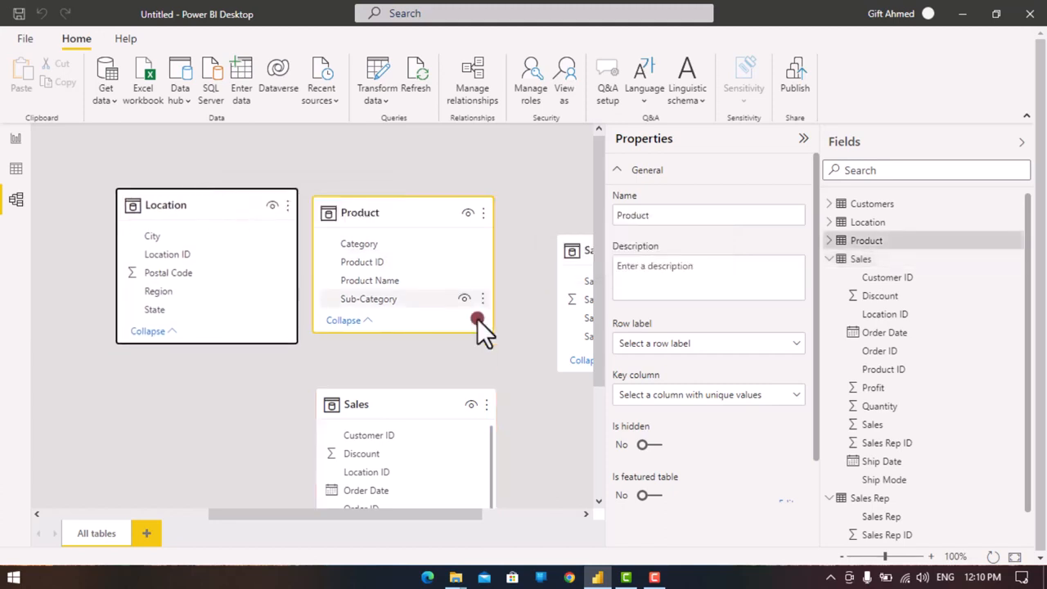
- Look through the columns in the Sales card, and collapse the Sales and Sales Rep tables in the field list
scroll(525, 418, down, 3)
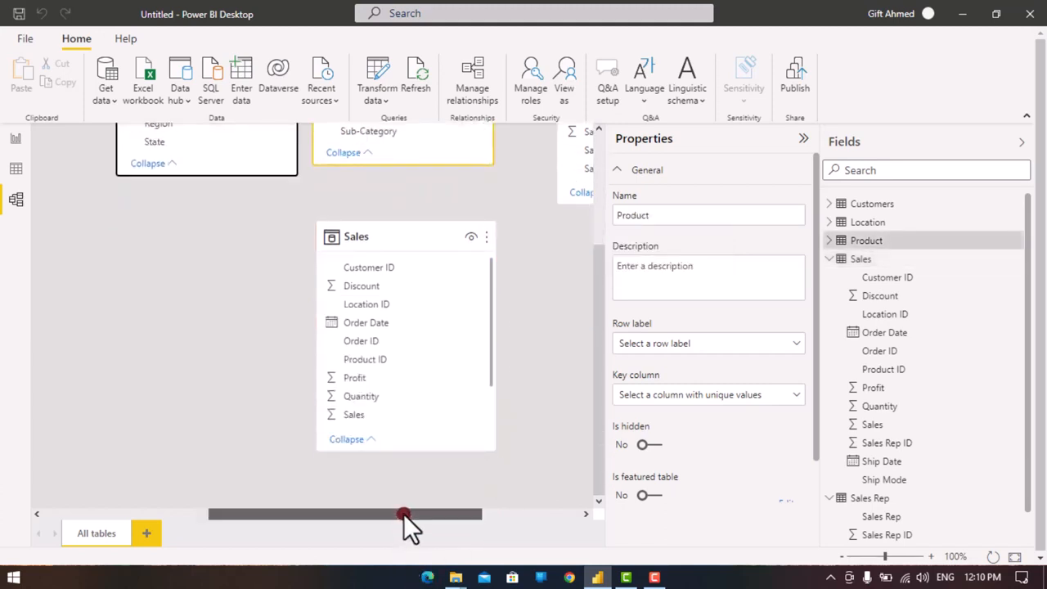
drag(404, 514, 510, 507)
drag(592, 496, 345, 342)
scroll(436, 436, down, 1)
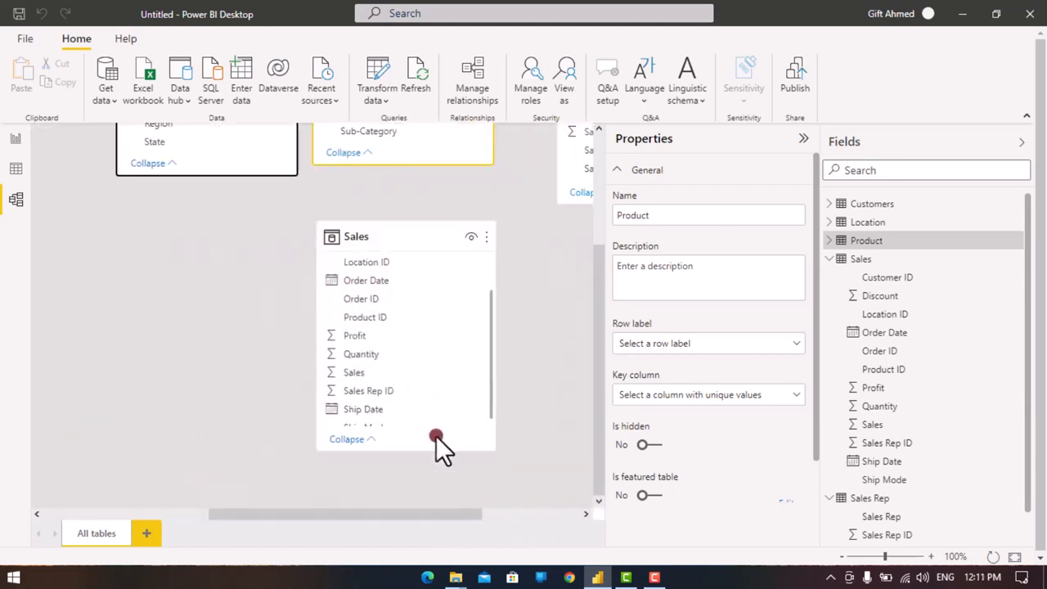
click(831, 262)
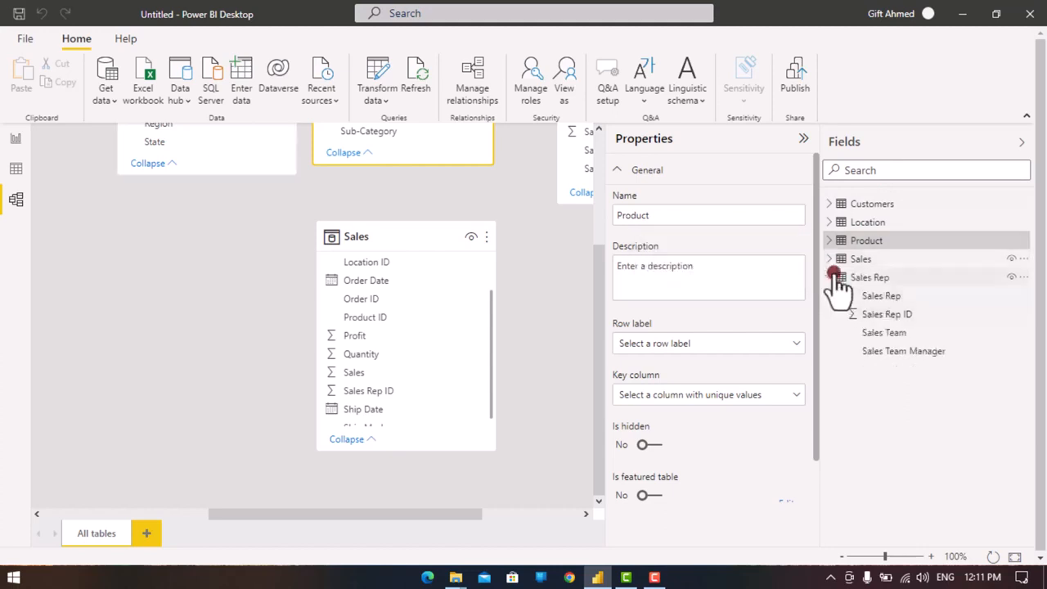
click(832, 278)
- Arrange the Location, Product and Sales Rep cards side by side in a row above the Sales card
scroll(270, 254, up, 3)
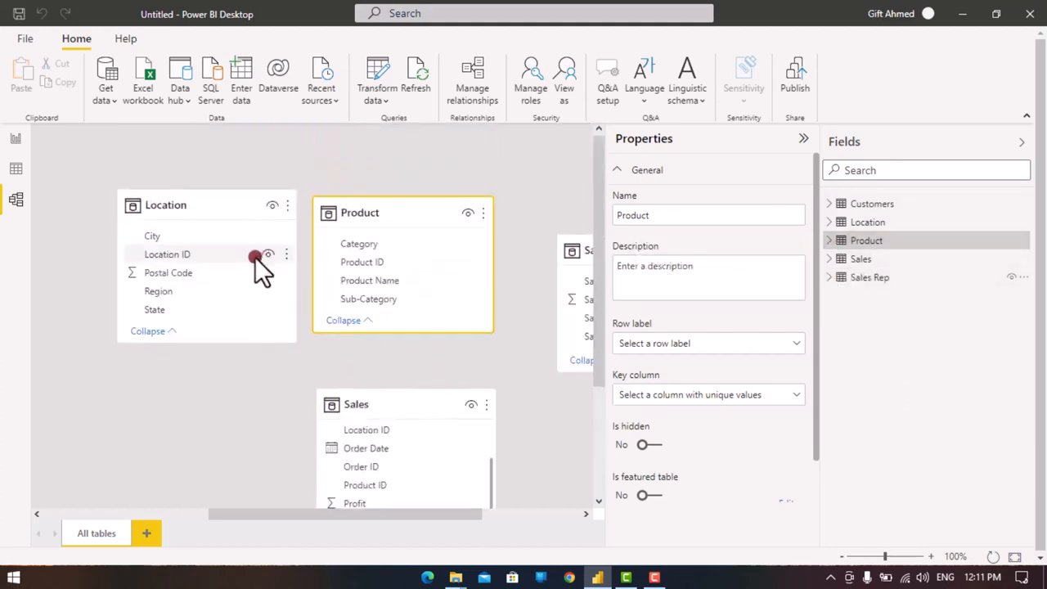
drag(190, 210, 170, 223)
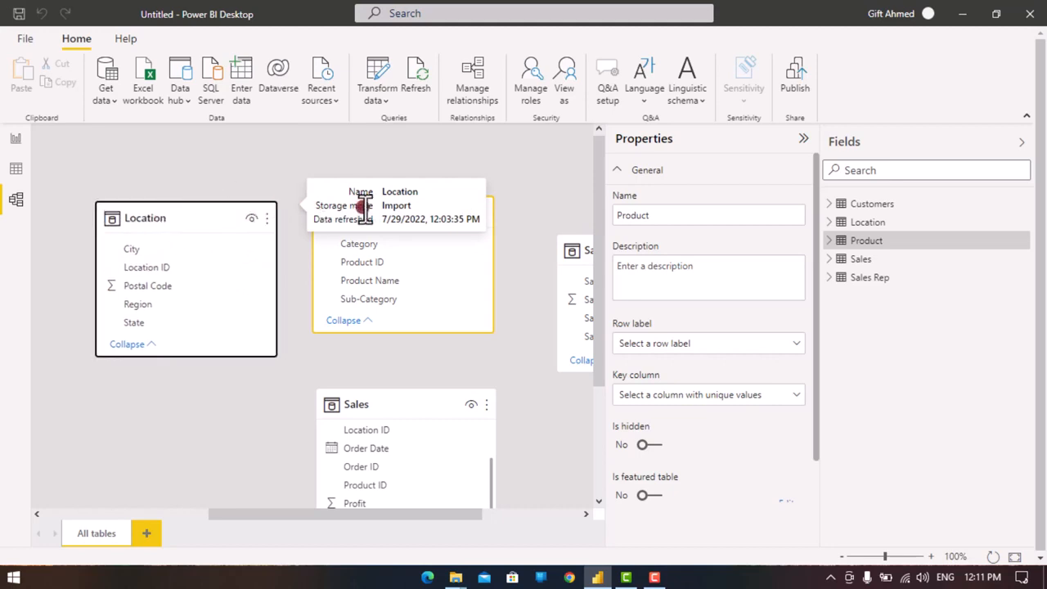
drag(388, 212, 379, 237)
drag(480, 516, 575, 514)
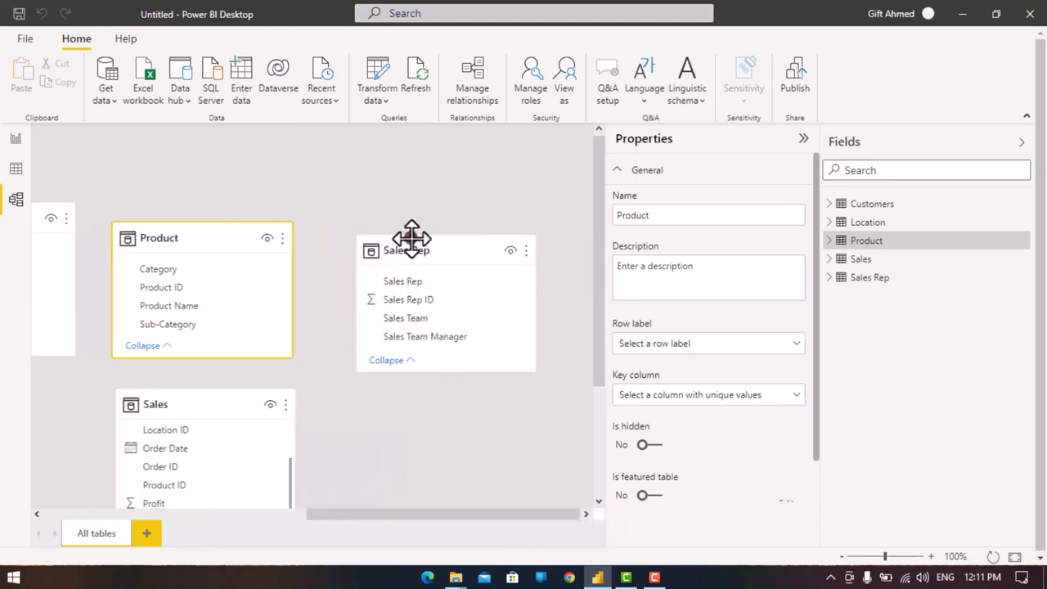
drag(440, 253, 565, 257)
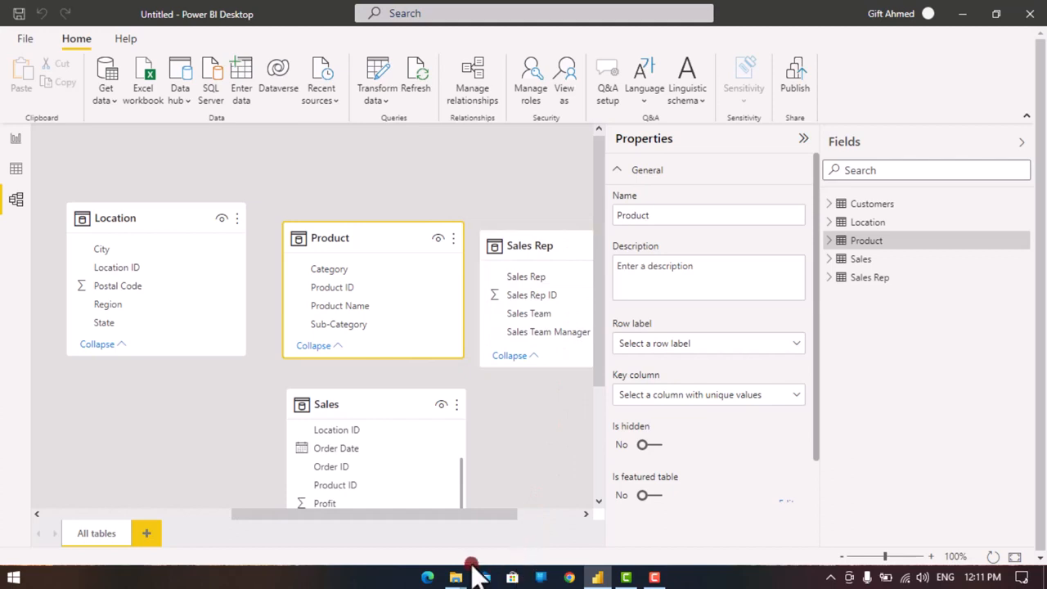
- Move the Customers card next to the Location card so it joins the upper row of tables
drag(475, 515, 553, 515)
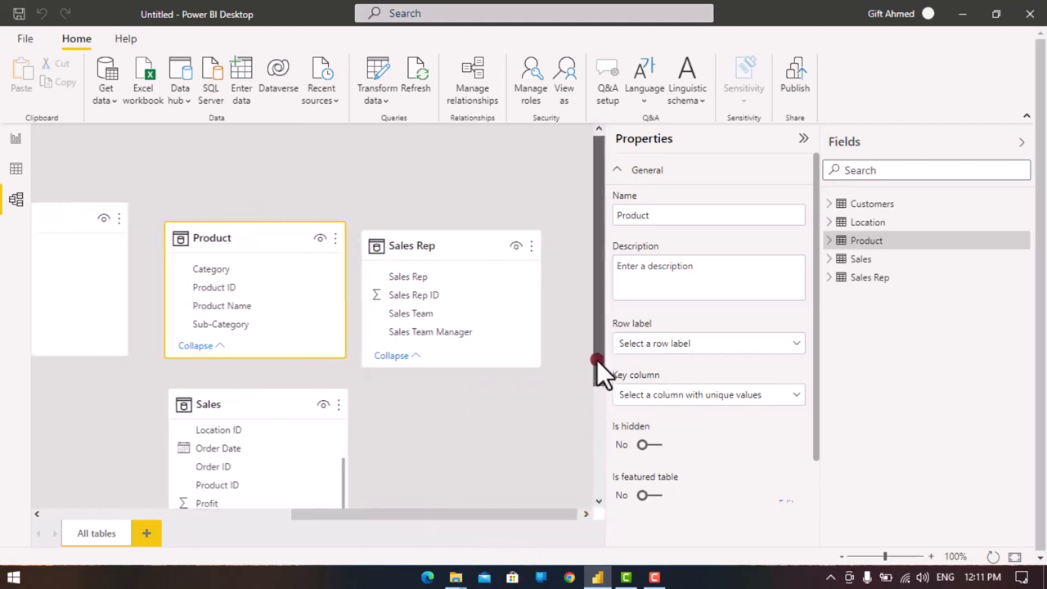
drag(596, 359, 594, 529)
drag(363, 512, 60, 444)
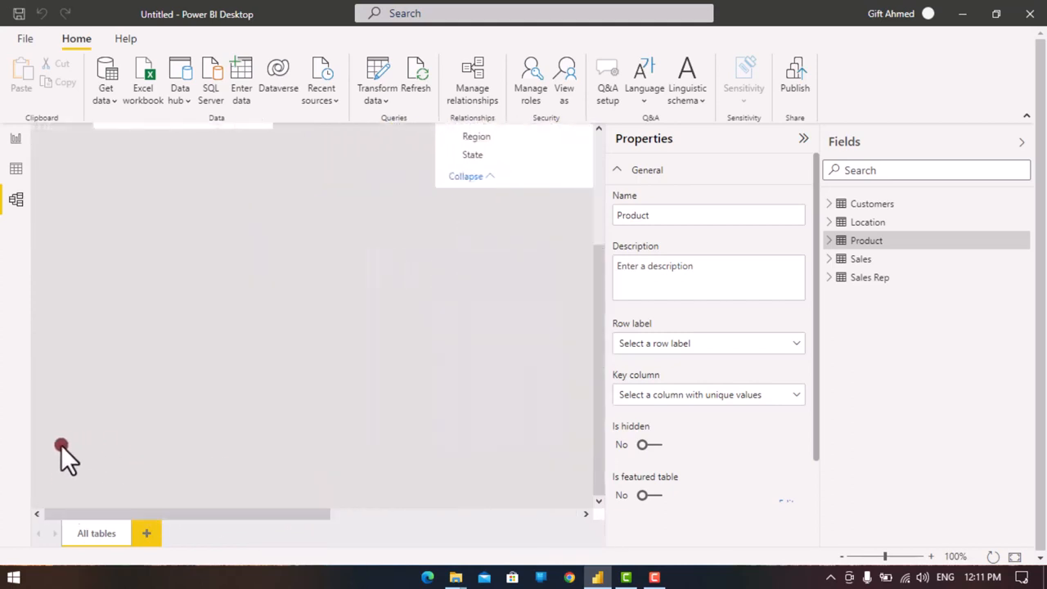
scroll(253, 237, up, 3)
drag(178, 195, 310, 220)
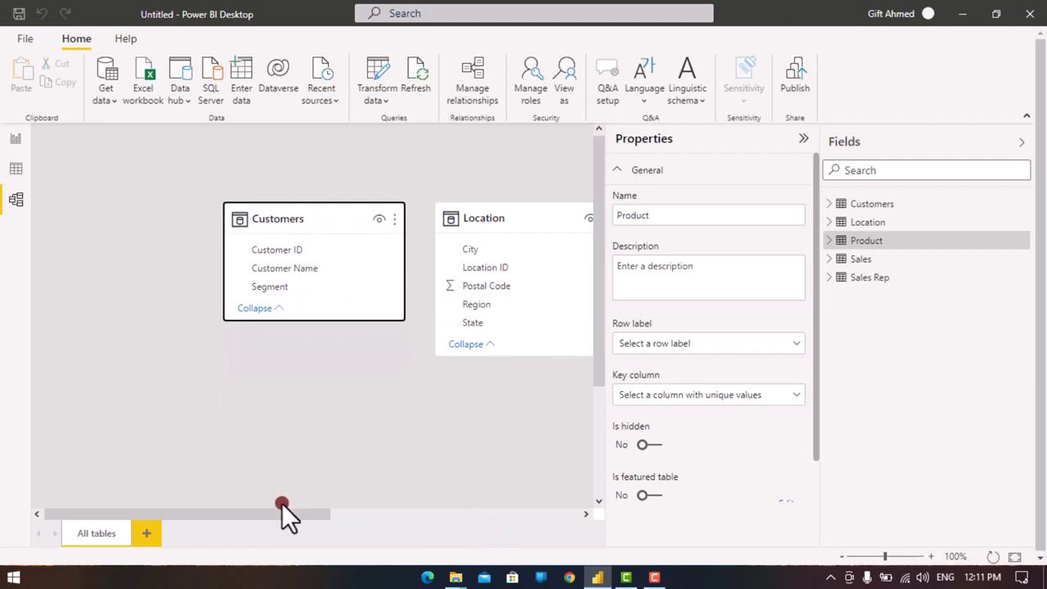
- Move the Sales card so it sits centred below the gap between the Location and Product cards
drag(282, 503, 401, 514)
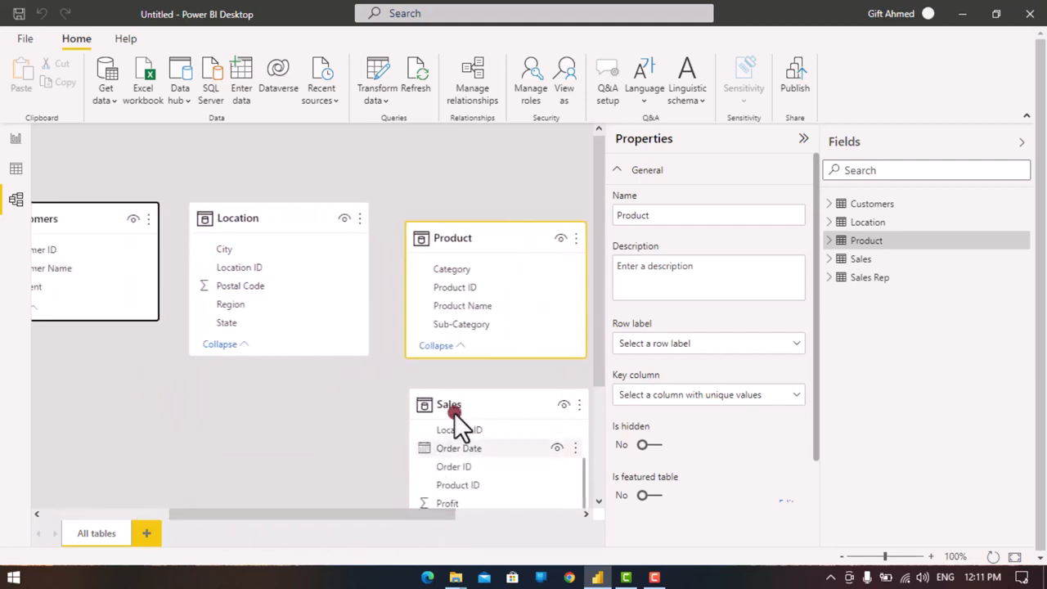
scroll(454, 413, down, 3)
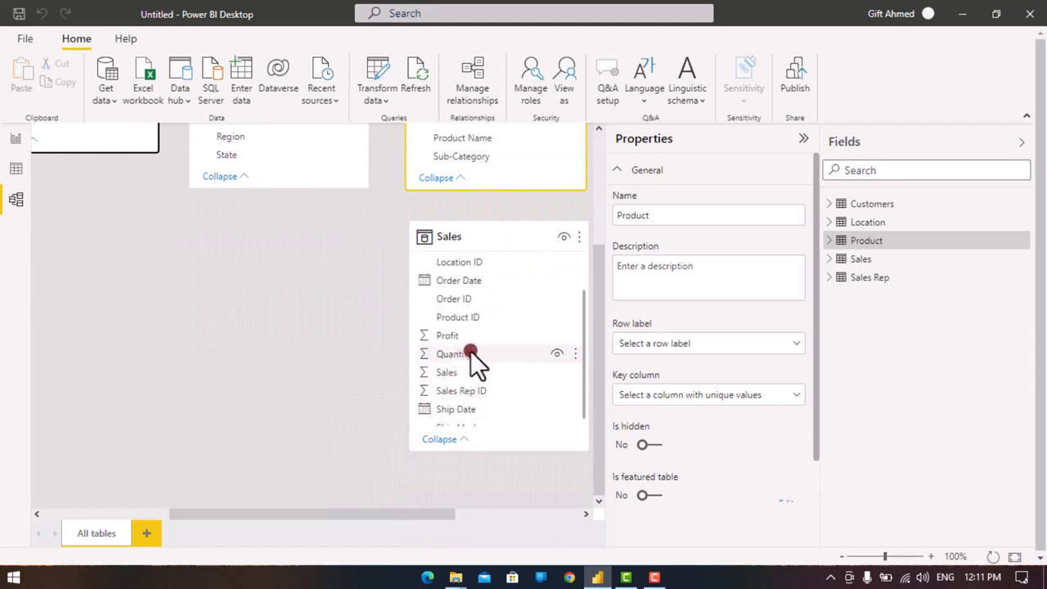
scroll(478, 372, down, 1)
scroll(482, 384, up, 5)
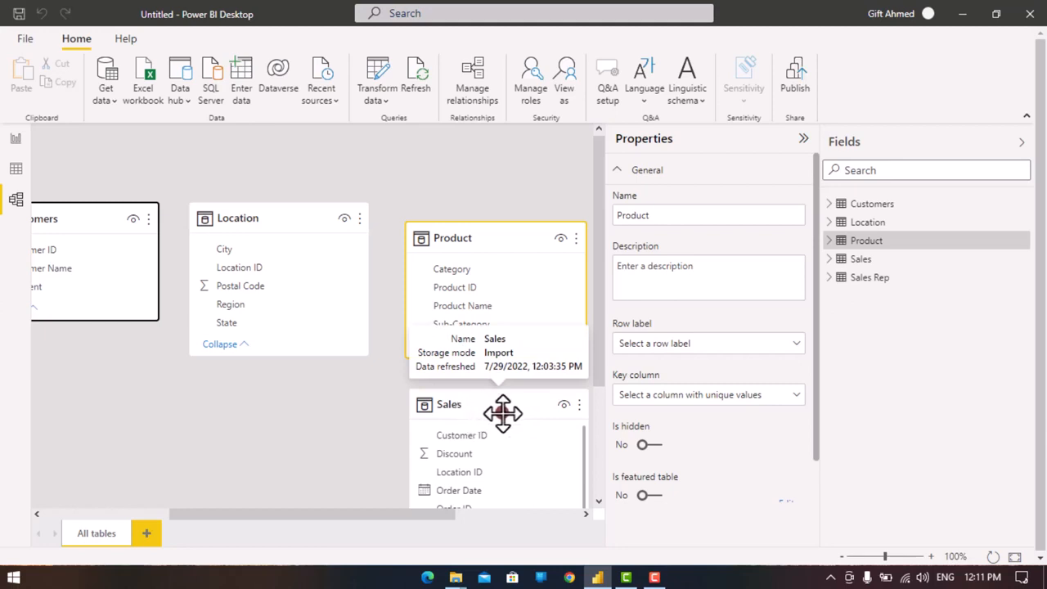
drag(503, 413, 392, 434)
- Try to create a relationship between Customer ID in Customers and Customer ID in Sales
scroll(102, 336, down, 2)
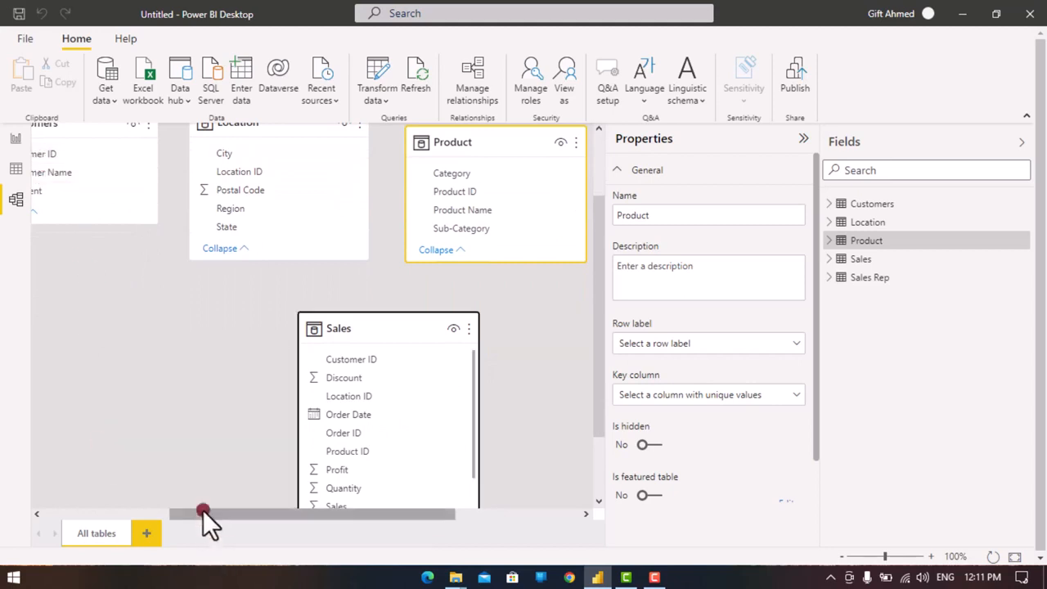
drag(203, 509, 101, 510)
scroll(188, 249, up, 2)
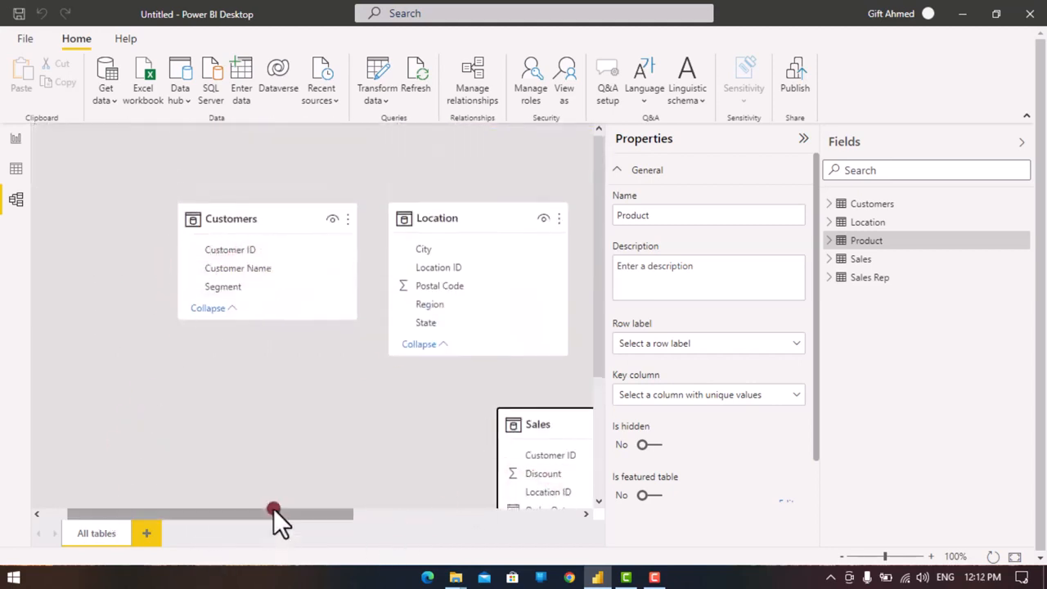
drag(273, 514, 418, 520)
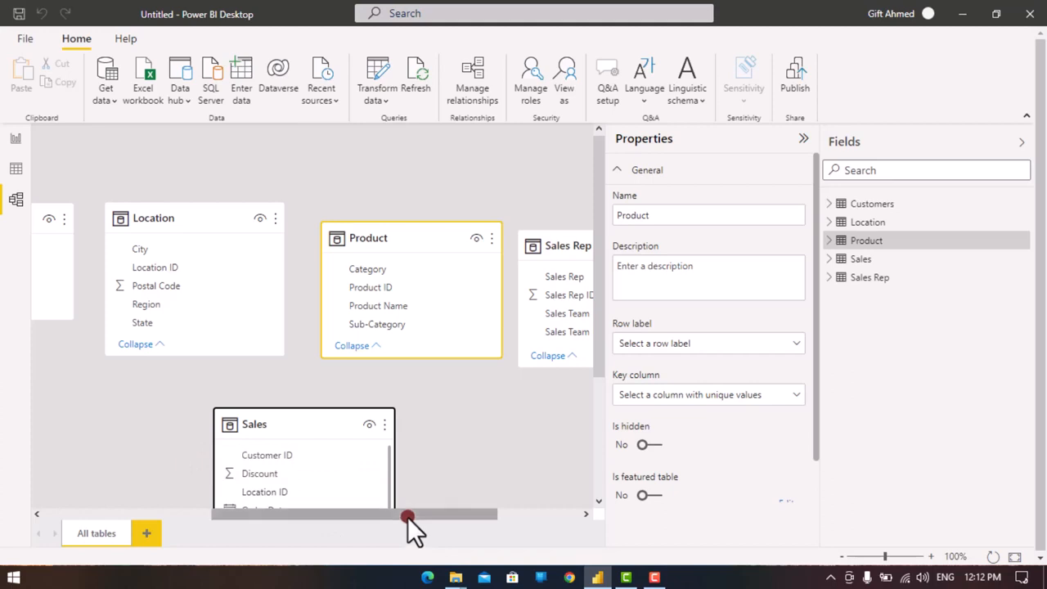
drag(409, 519, 234, 519)
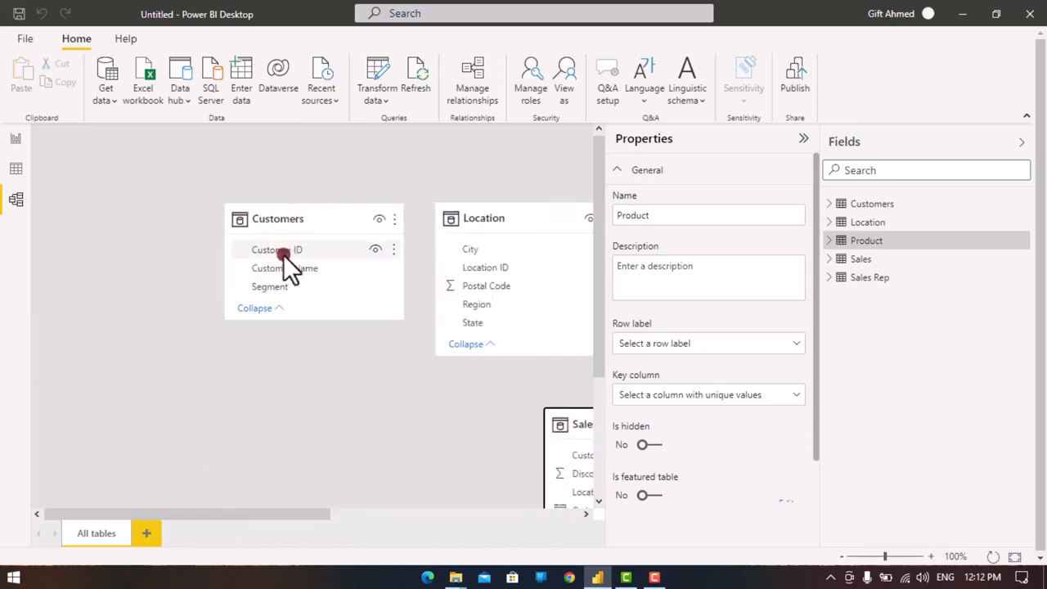
drag(279, 248, 491, 447)
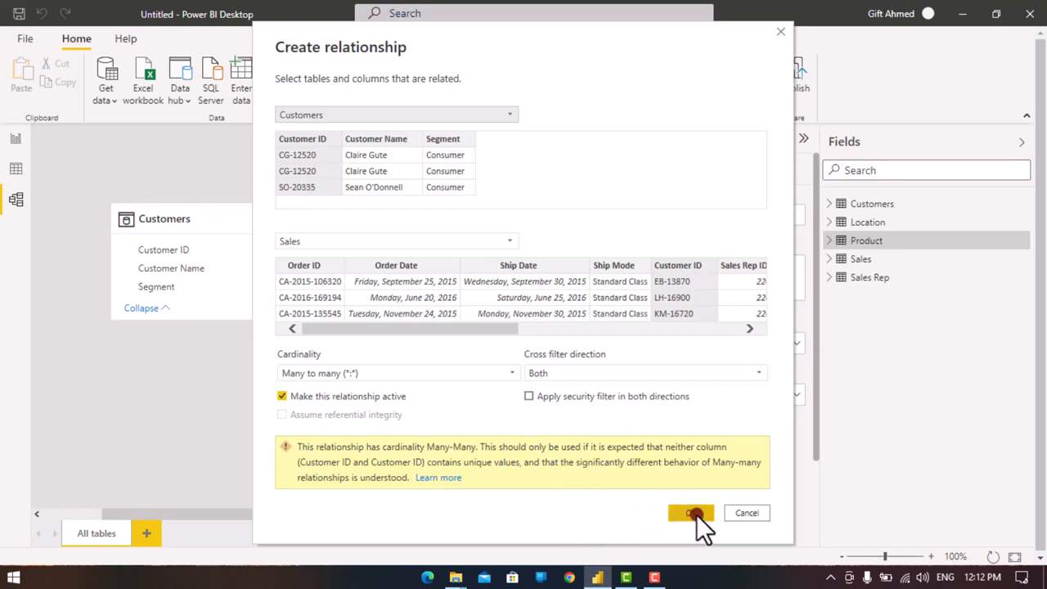
click(759, 515)
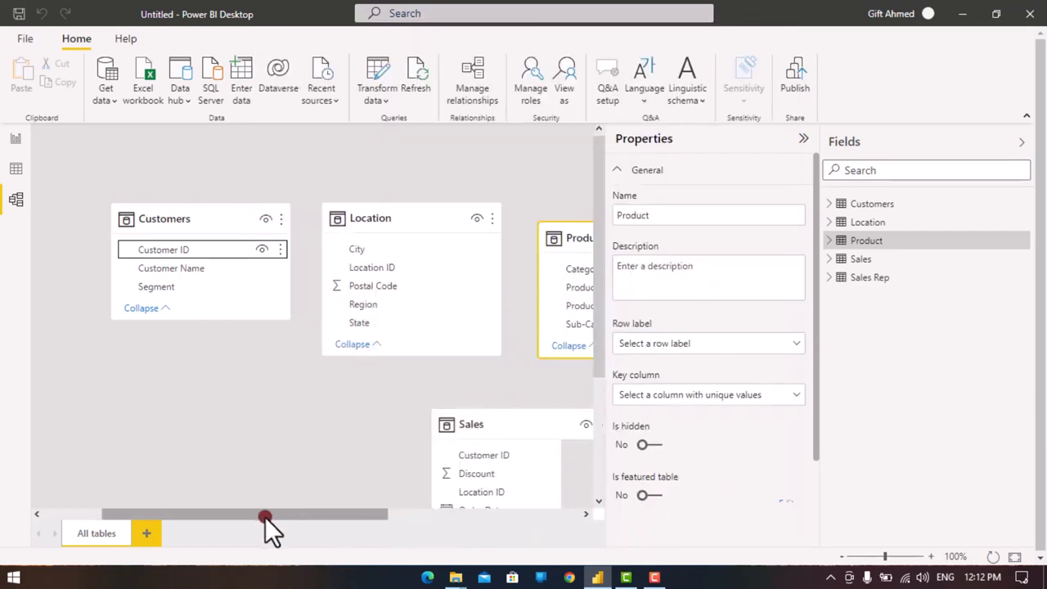
- Try to create a relationship between Location ID in Location and Location ID in Sales
click(228, 546)
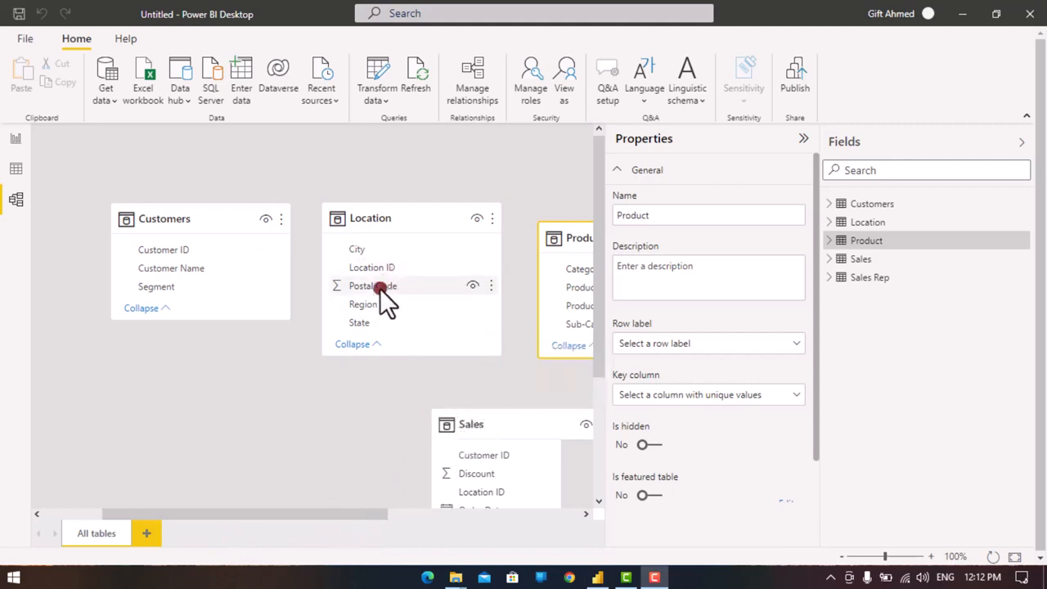
drag(356, 276, 477, 489)
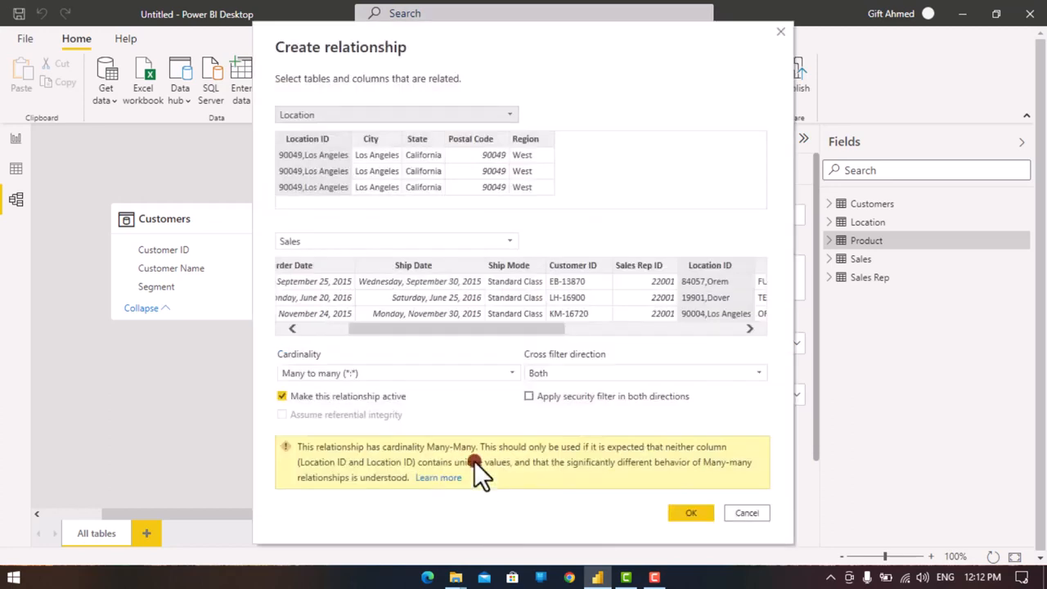
click(570, 379)
click(747, 515)
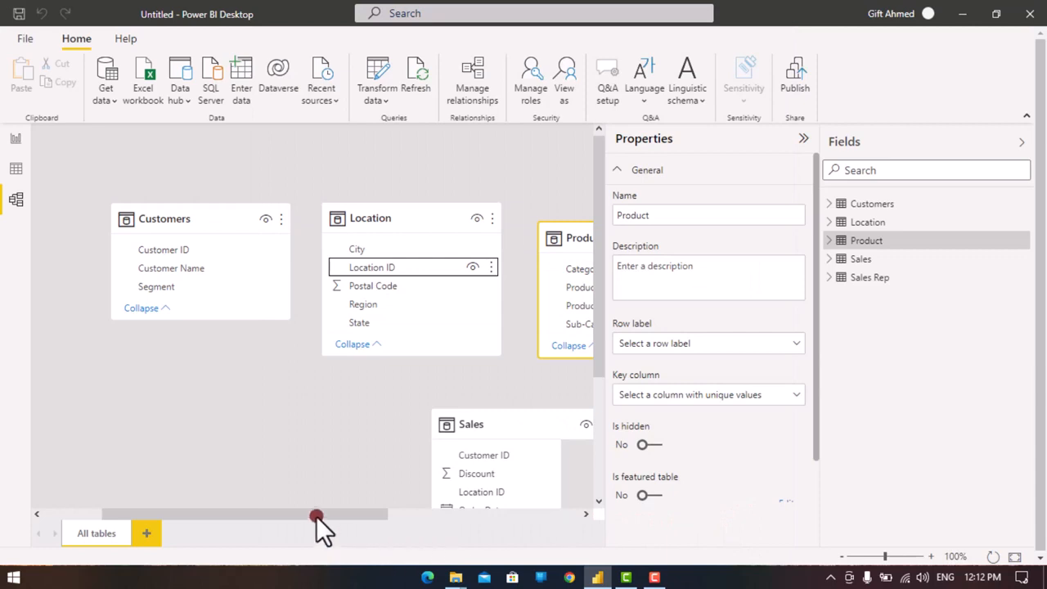
- Try to create a relationship between Product ID in Product and Product ID in Sales
mouse_move(315, 515)
mouse_down()
mouse_move(467, 532)
mouse_move(311, 519)
mouse_move(417, 513)
mouse_up()
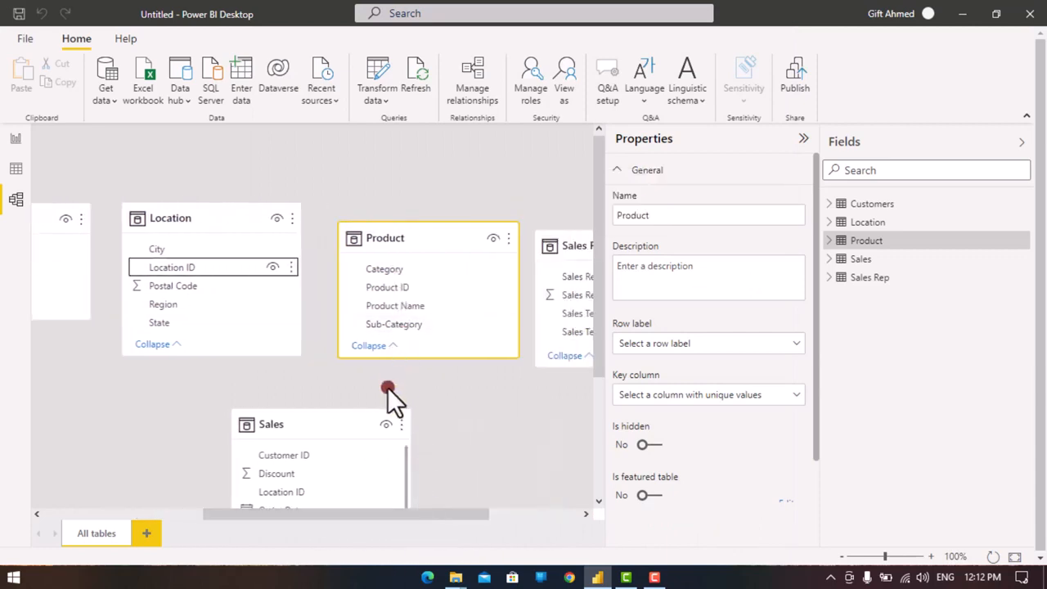
scroll(385, 405, down, 2)
drag(388, 190, 284, 448)
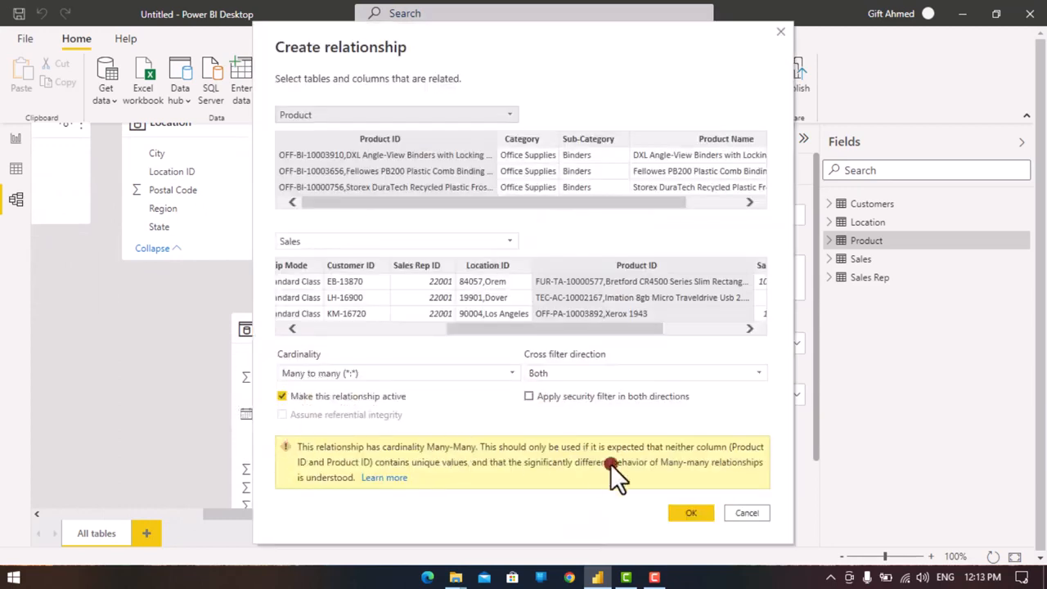
click(741, 514)
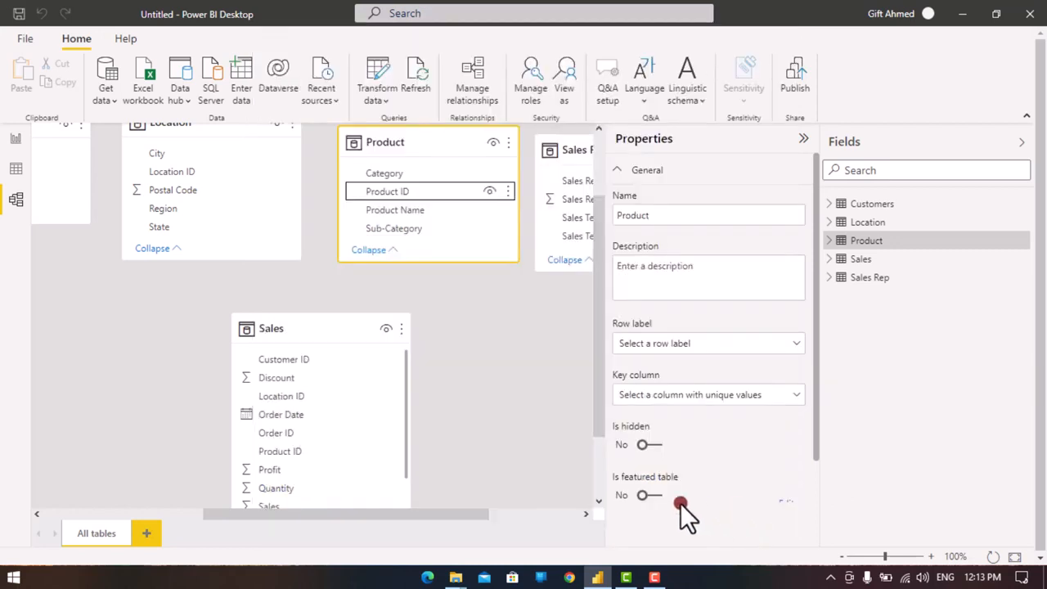
- Try to create a relationship between Sales Rep ID in Sales Rep and Sales Rep ID in Sales
drag(402, 519, 524, 518)
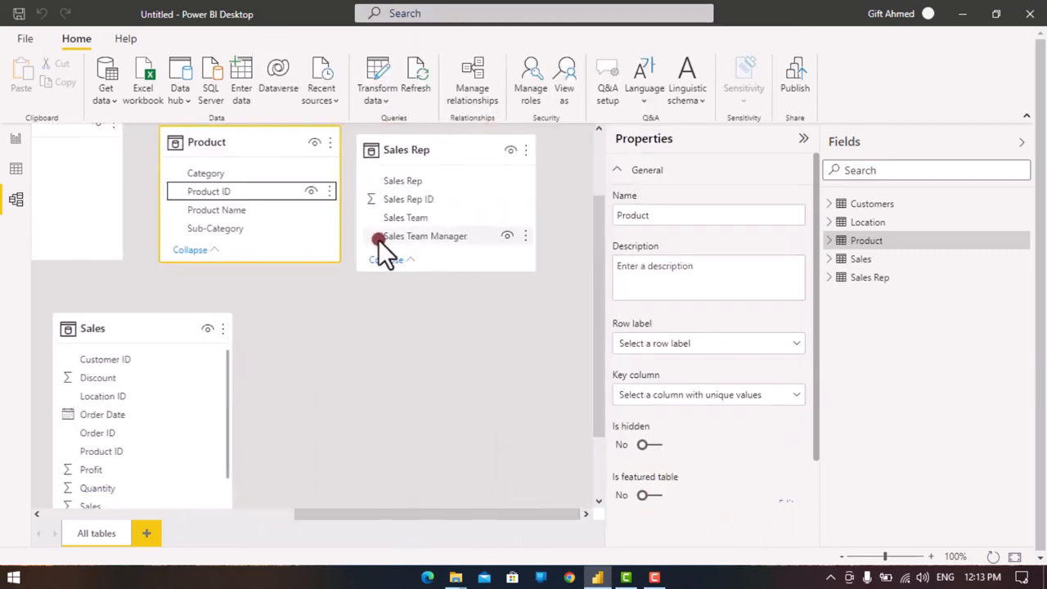
drag(393, 200, 341, 301)
scroll(182, 448, down, 1)
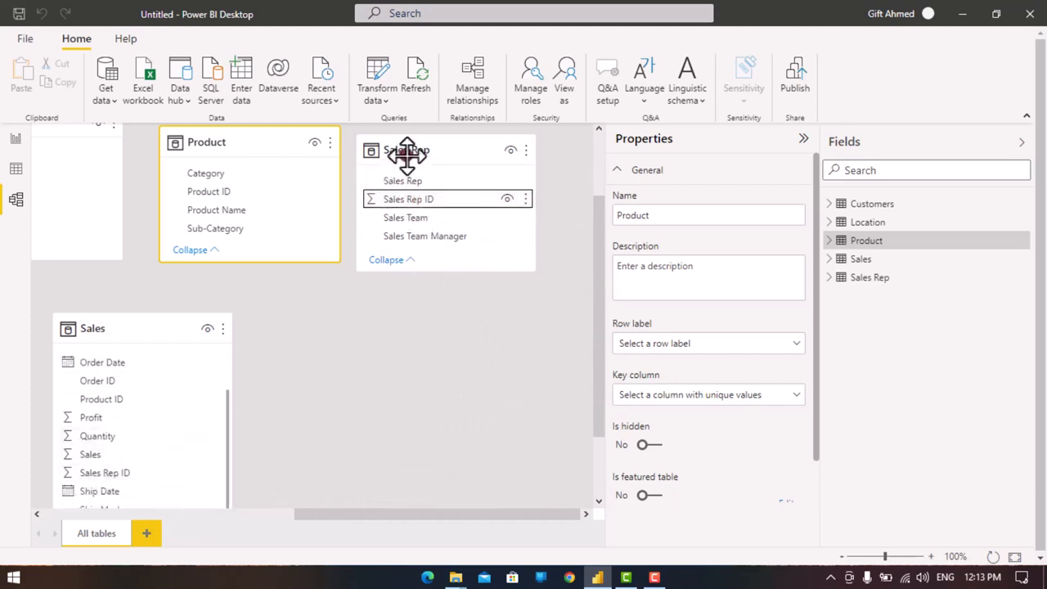
drag(410, 200, 123, 476)
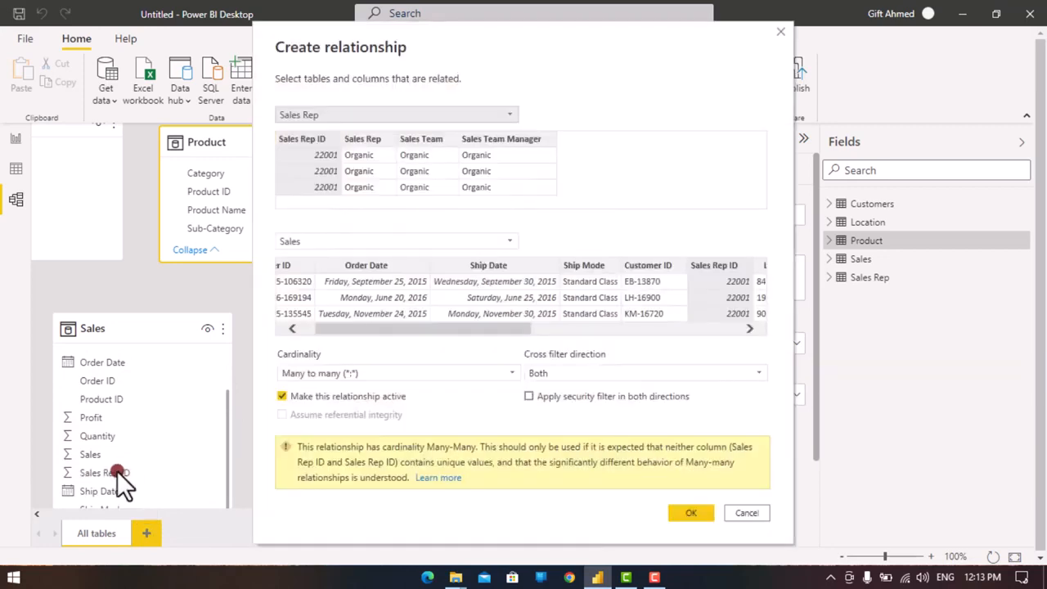
click(747, 514)
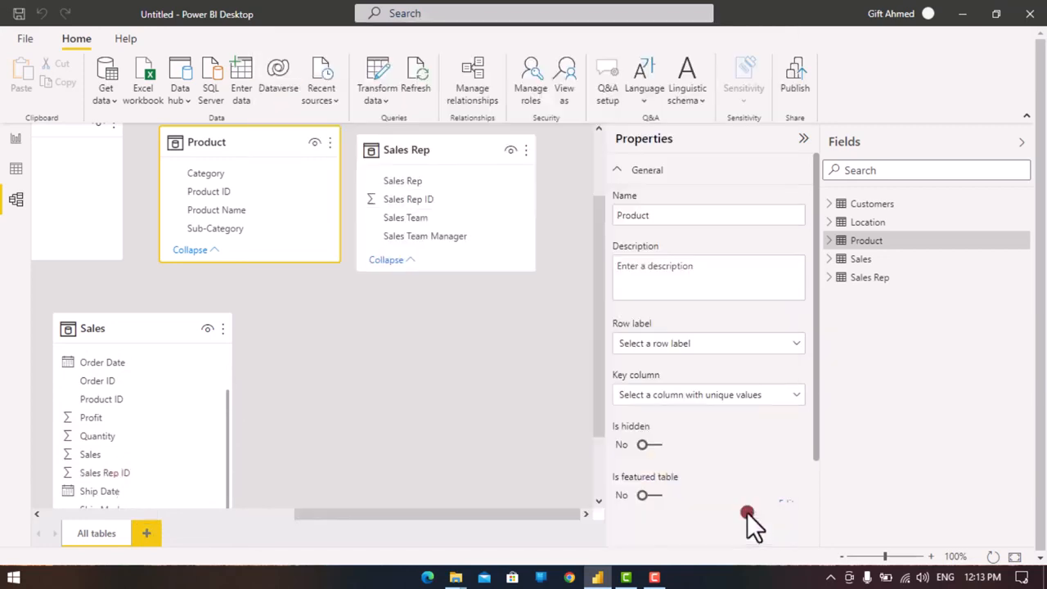
- Show the Sales table's rows in the data view to examine its ID columns
click(15, 169)
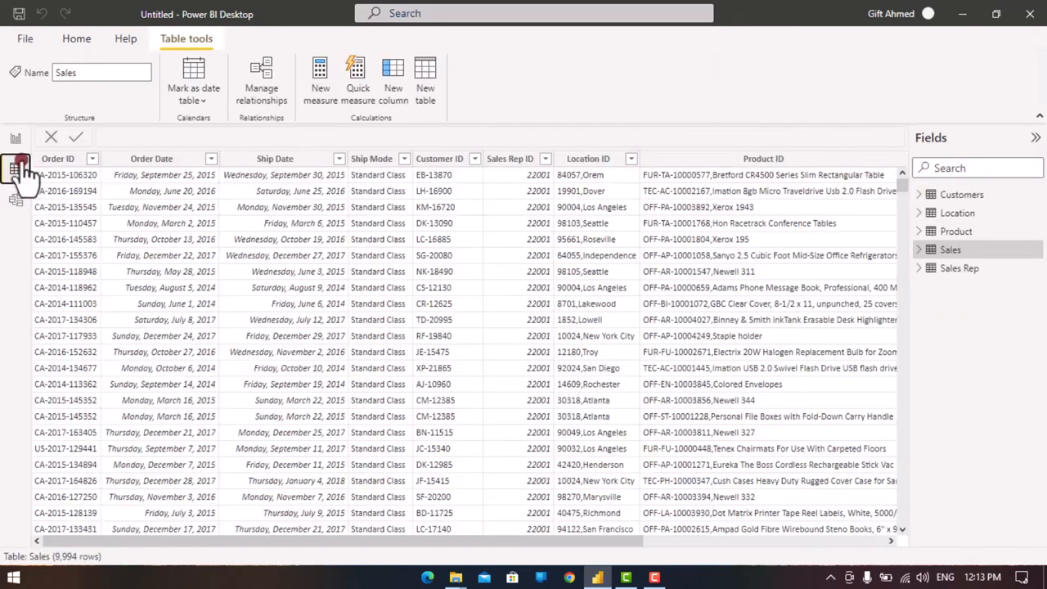
click(27, 201)
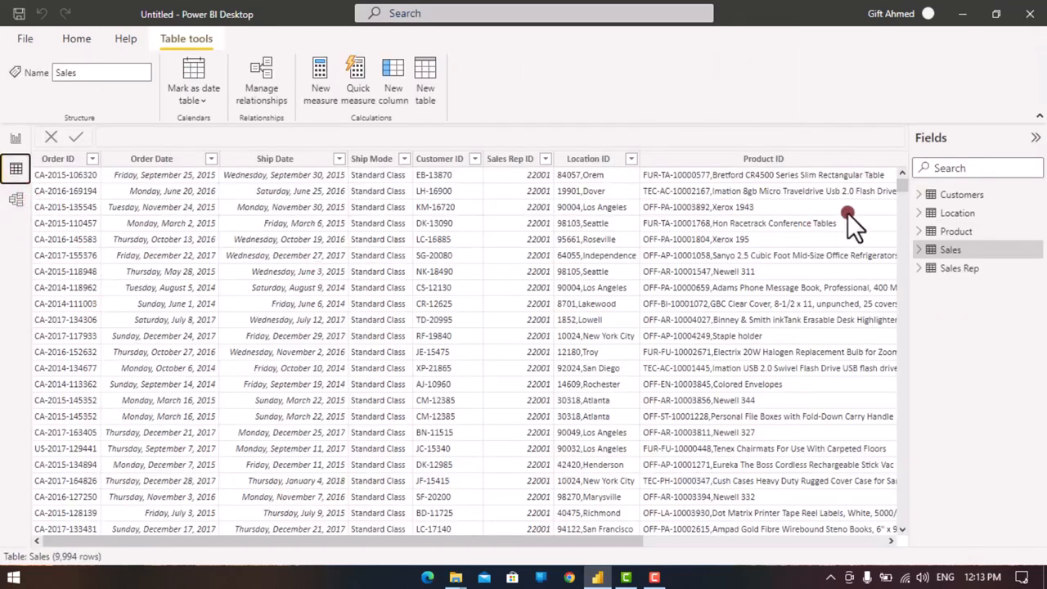